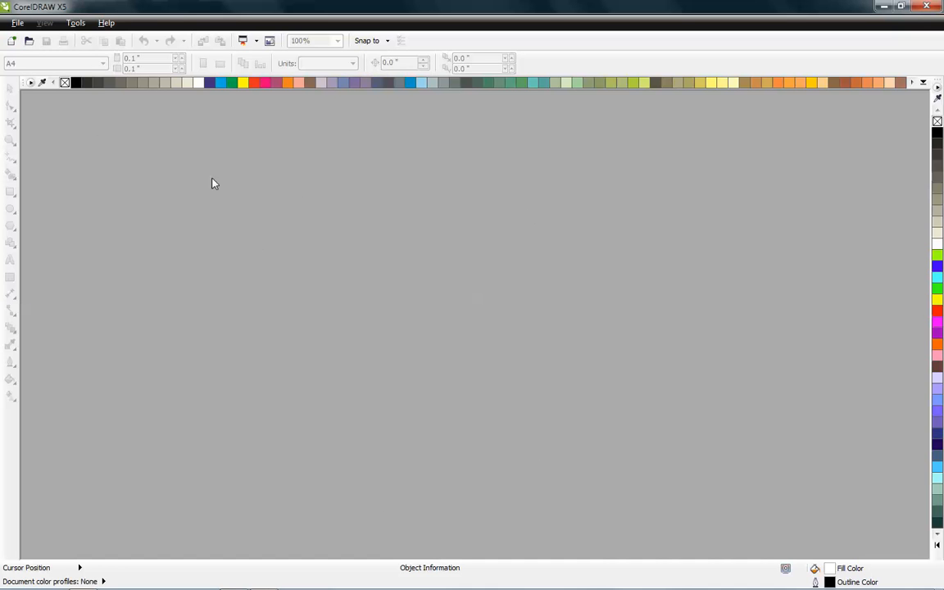
- Create a new blank A4 portrait document in millimetres
{"action": "left_click", "coordinate": [23, 23]}
{"action": "left_click", "coordinate": [31, 40]}
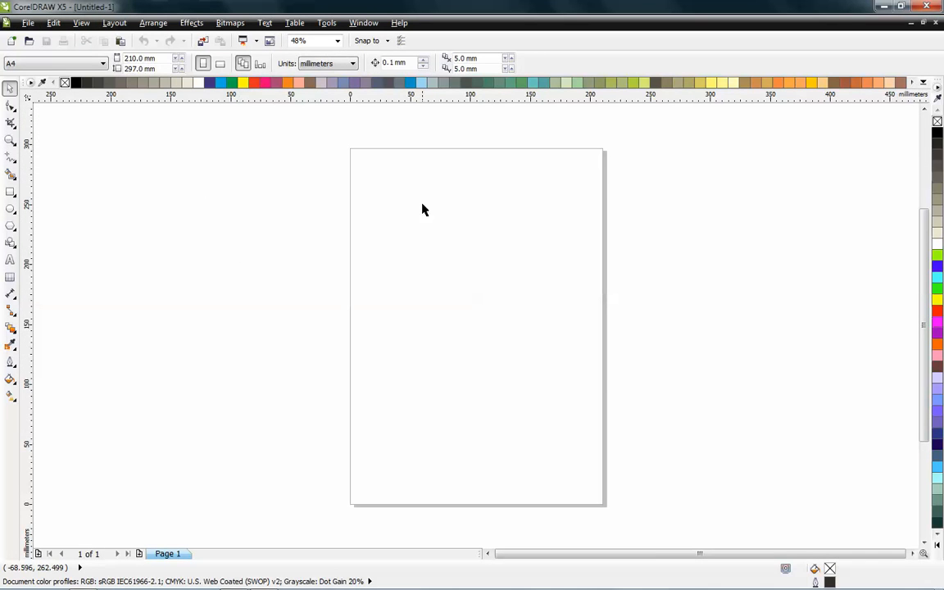
- Draw two looping scribble curves across the page with the Freehand tool
{"action": "left_click", "coordinate": [10, 161]}
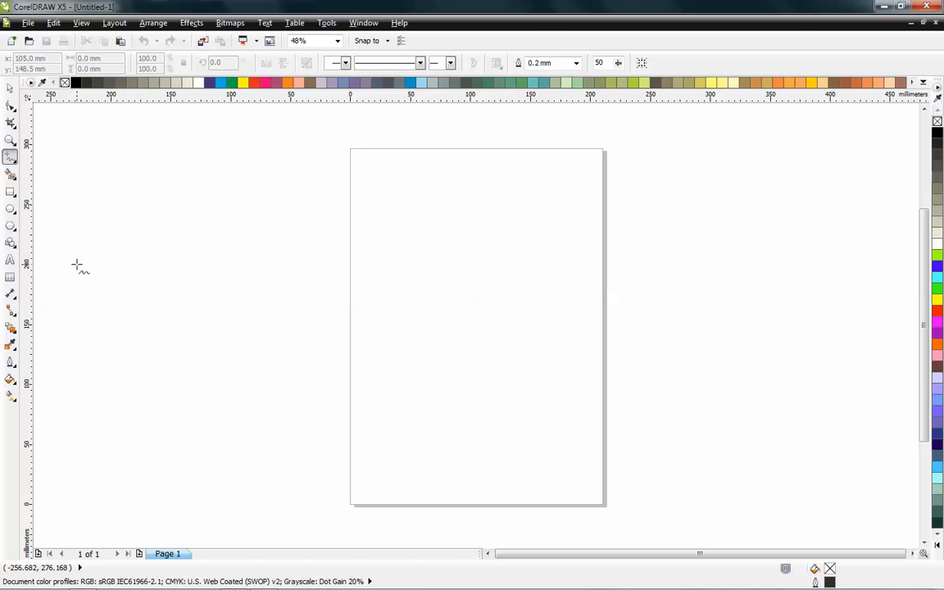
{"action": "mouse_move", "coordinate": [76, 264]}
{"action": "left_mouse_down"}
{"action": "mouse_move", "coordinate": [303, 216]}
{"action": "mouse_move", "coordinate": [368, 213]}
{"action": "mouse_move", "coordinate": [603, 153]}
{"action": "mouse_move", "coordinate": [499, 339]}
{"action": "mouse_move", "coordinate": [486, 156]}
{"action": "mouse_move", "coordinate": [410, 363]}
{"action": "mouse_move", "coordinate": [618, 402]}
{"action": "left_mouse_up"}
{"action": "mouse_move", "coordinate": [425, 341]}
{"action": "left_mouse_down"}
{"action": "mouse_move", "coordinate": [472, 367]}
{"action": "mouse_move", "coordinate": [704, 400]}
{"action": "left_mouse_up"}
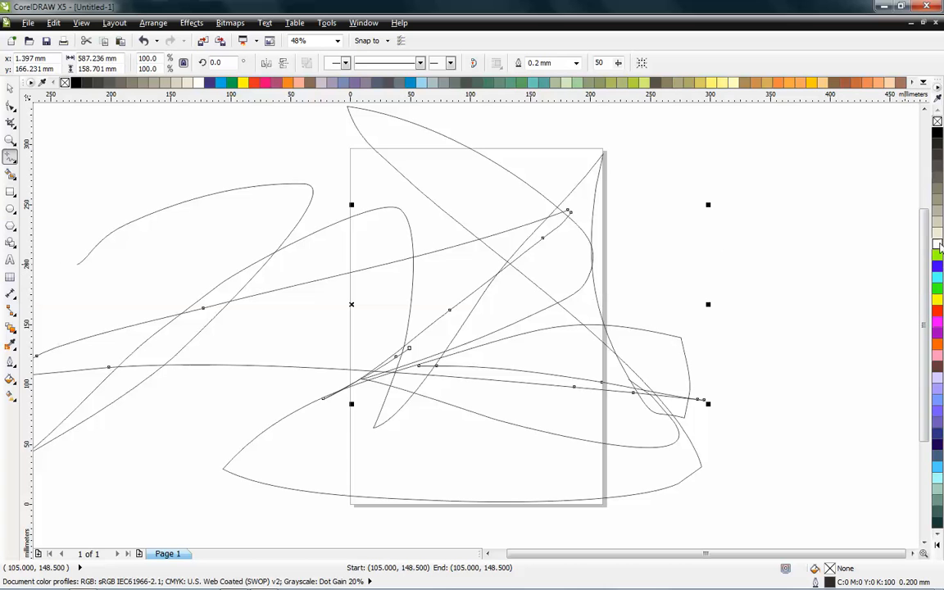
- Try lime green, grey and magenta outline colours on the selected freehand curve
{"action": "right_click", "coordinate": [937, 245]}
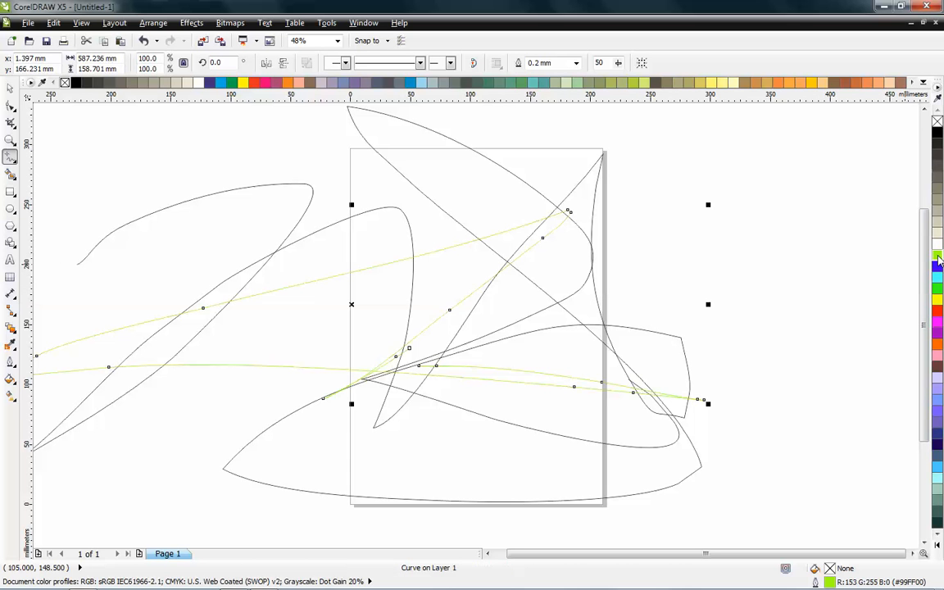
{"action": "right_click", "coordinate": [937, 222]}
{"action": "right_click", "coordinate": [937, 188]}
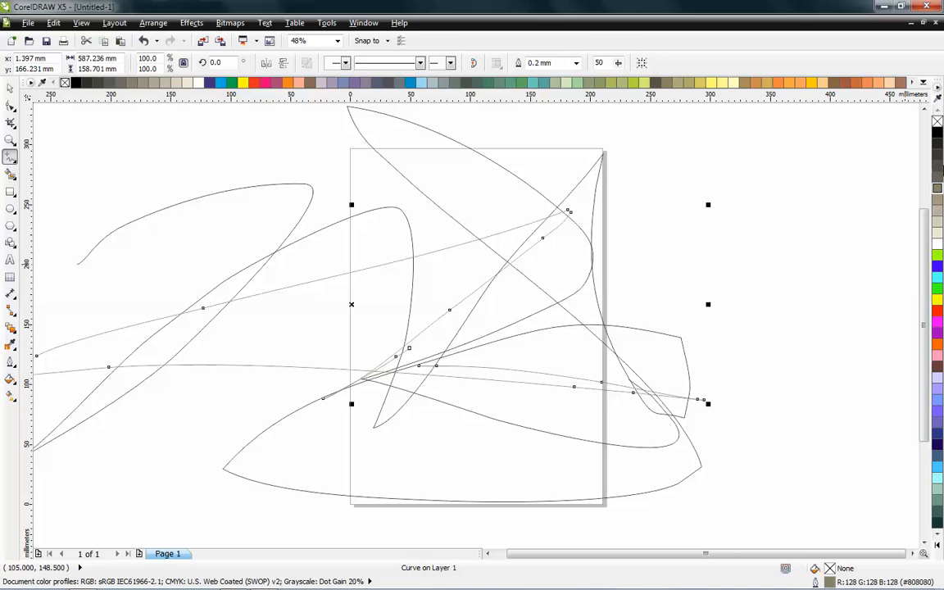
{"action": "right_click", "coordinate": [938, 322]}
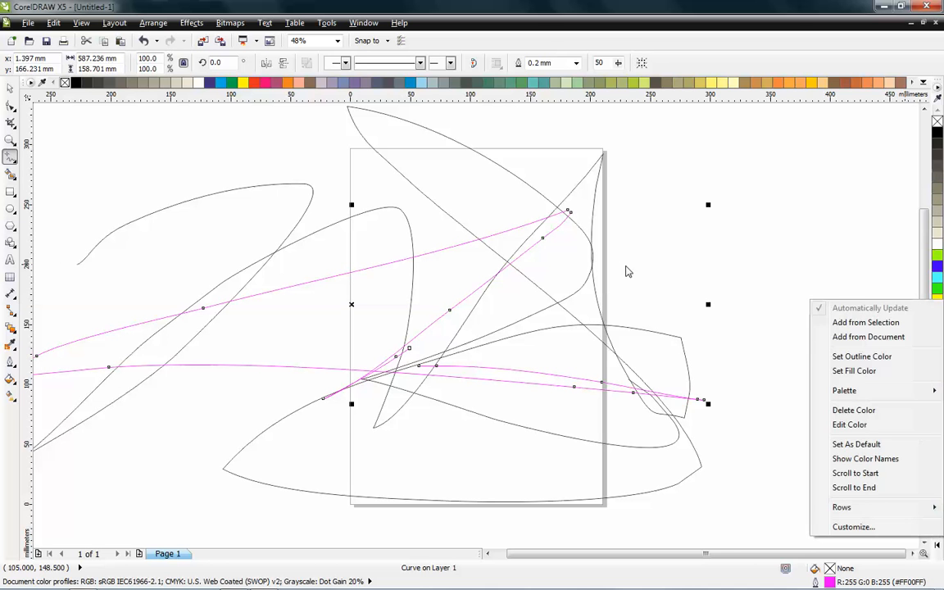
- Select all the scribble curves and delete them from the drawing
{"action": "left_click", "coordinate": [695, 248]}
{"action": "key", "text": "F10"}
{"action": "key", "text": "space"}
{"action": "key", "text": "ctrl+a"}
{"action": "key", "text": "Delete"}
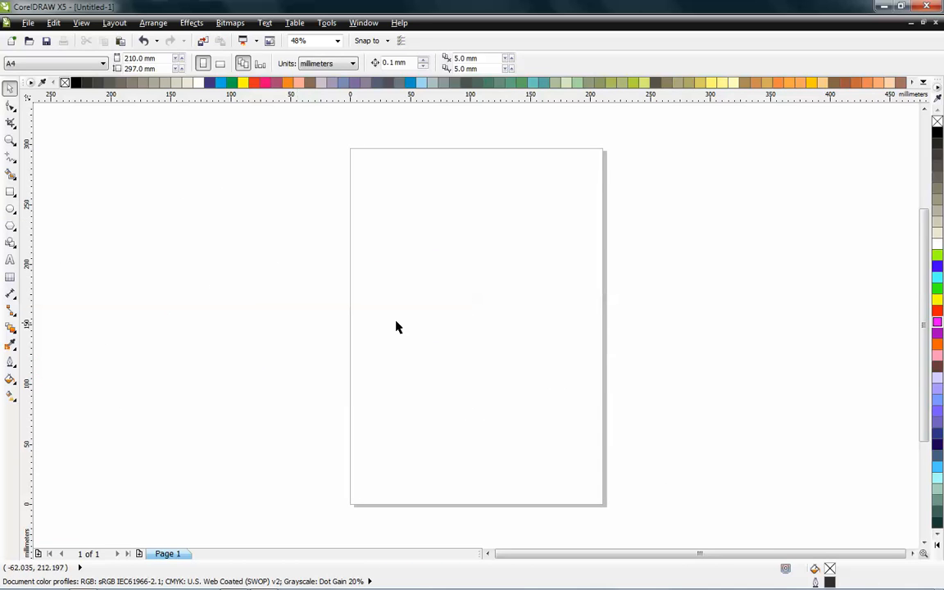
- Draw a sloping straight line about 465 mm long across the page and move it down to the page's middle
{"action": "key", "text": "F5"}
{"action": "left_click", "coordinate": [198, 203]}
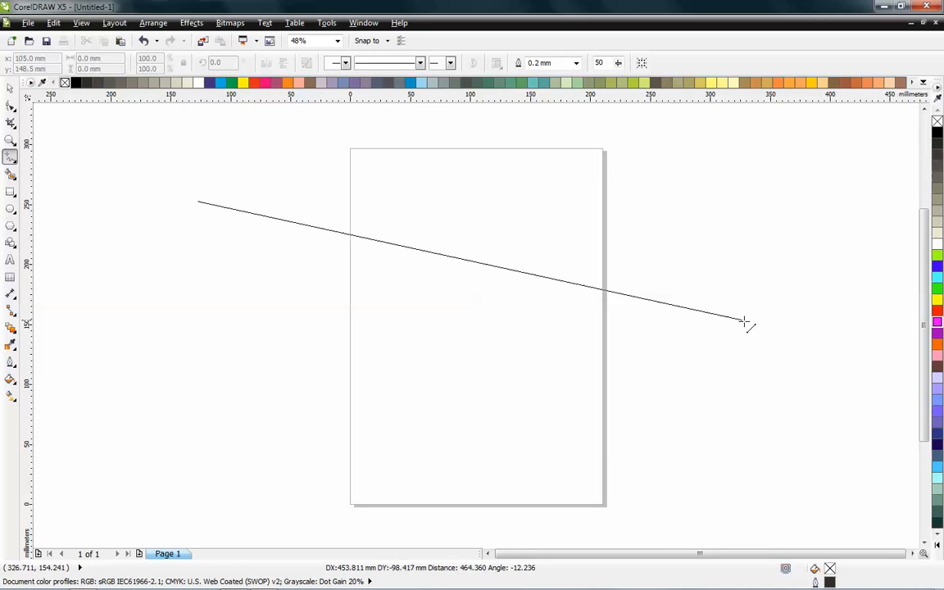
{"action": "left_click", "coordinate": [745, 321]}
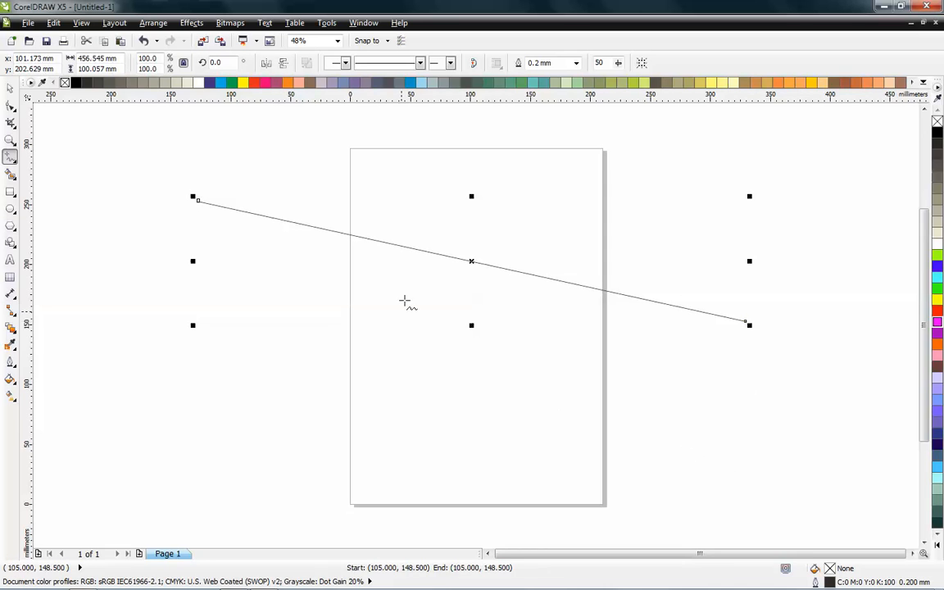
{"action": "key", "text": "space"}
{"action": "left_click_drag", "start_coordinate": [471, 262], "coordinate": [462, 350]}
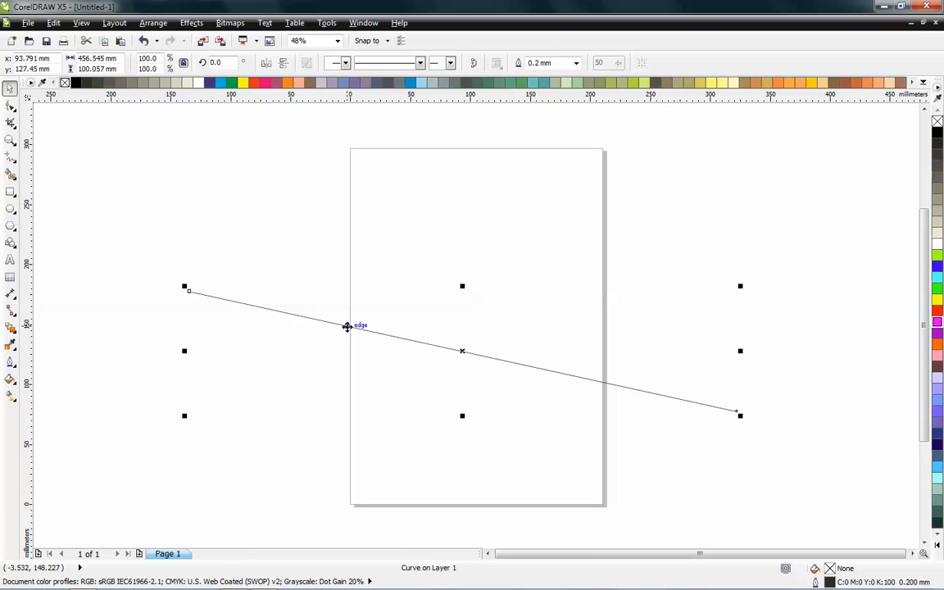
- Move the line's left end node up and outward, and shift the whole line slightly to the right
{"action": "key", "text": "F10"}
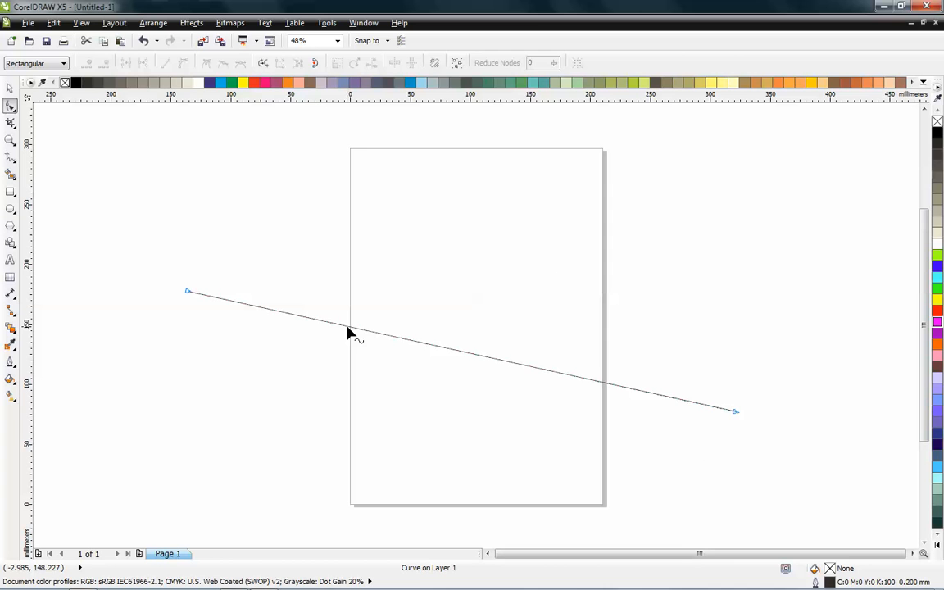
{"action": "left_click", "coordinate": [189, 292]}
{"action": "left_click", "coordinate": [735, 411]}
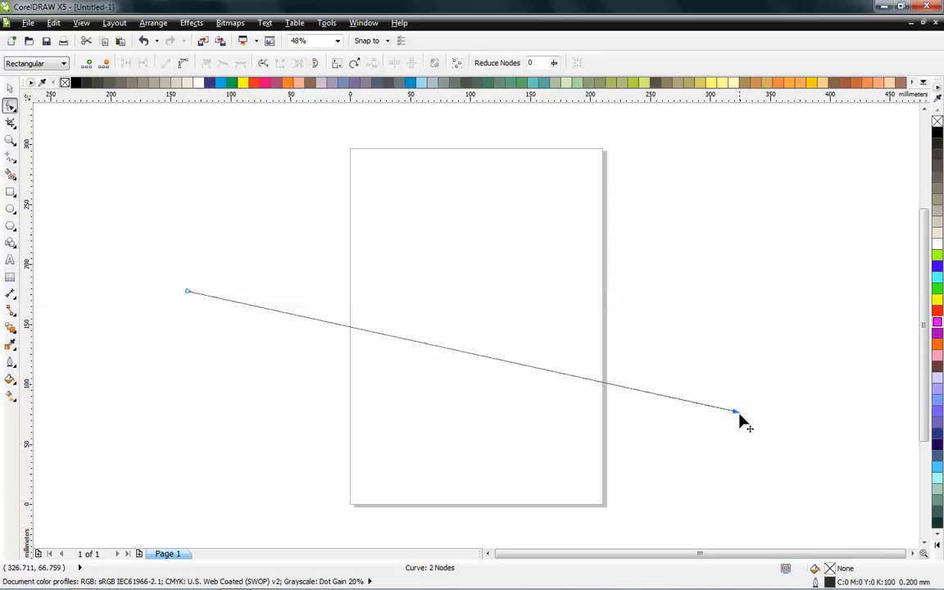
{"action": "left_click", "coordinate": [189, 293]}
{"action": "left_click_drag", "start_coordinate": [188, 293], "coordinate": [157, 243]}
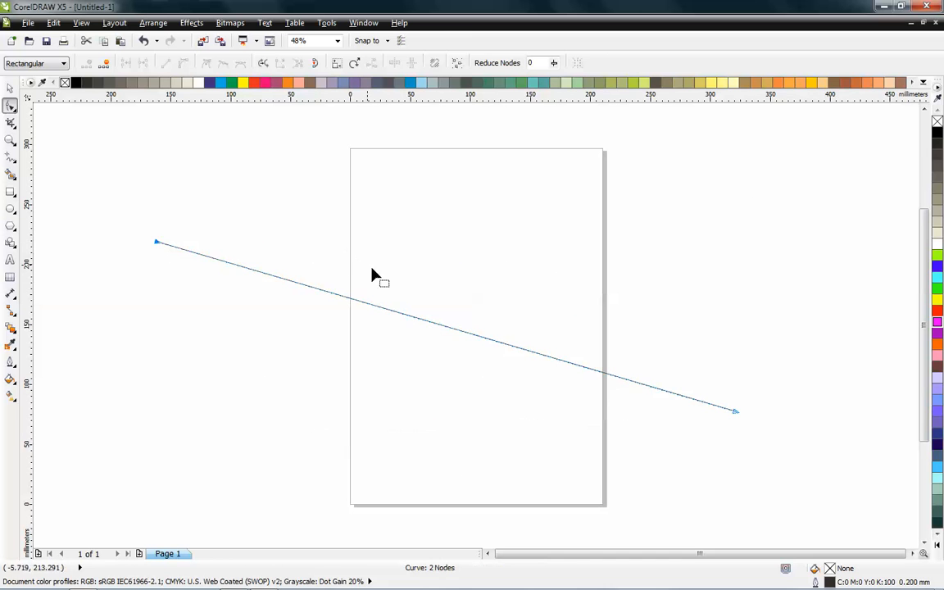
{"action": "key", "text": "space"}
{"action": "left_click_drag", "start_coordinate": [284, 279], "coordinate": [306, 281]}
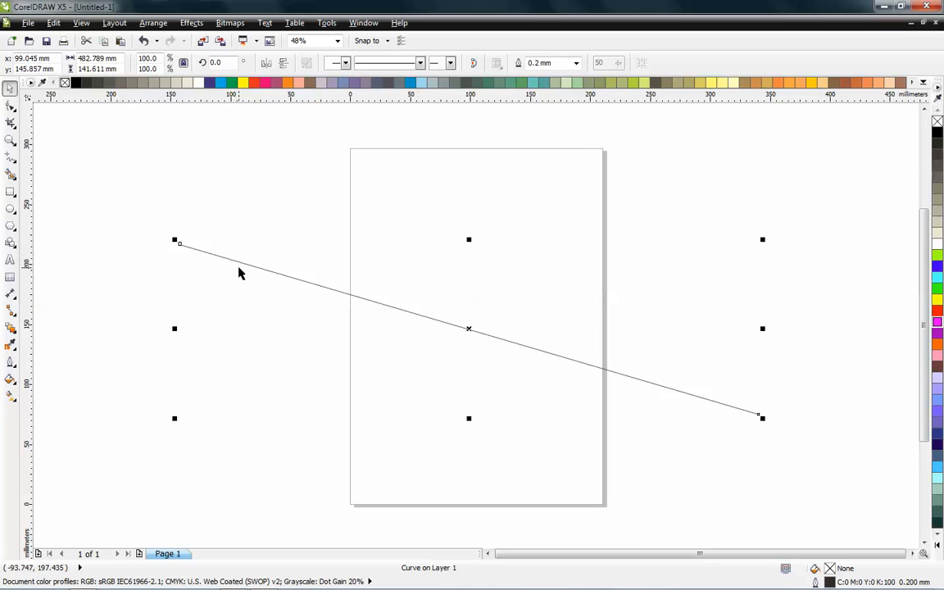
- Select both end nodes of the line and convert the segment to a curve
{"action": "key", "text": "F10"}
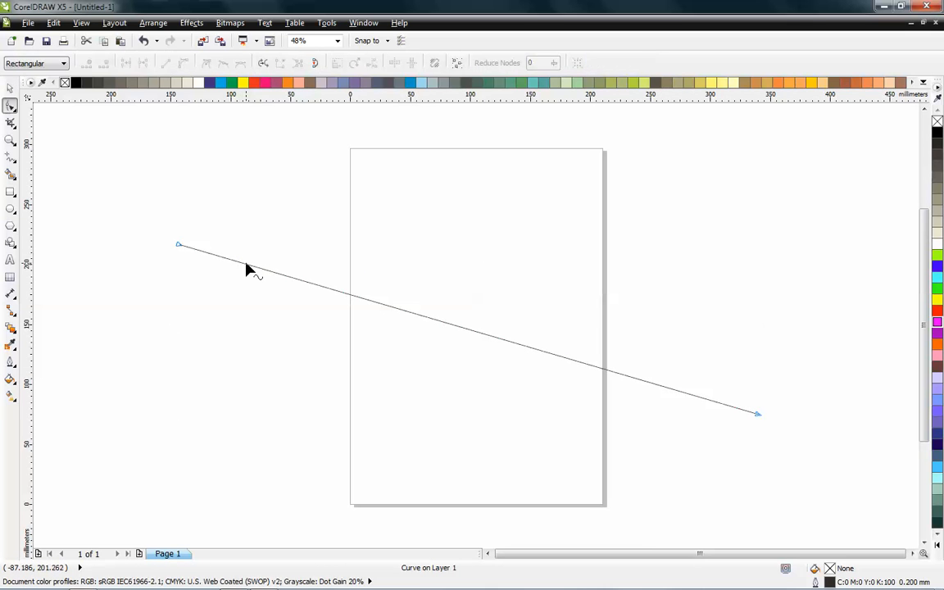
{"action": "left_click_drag", "start_coordinate": [127, 205], "coordinate": [797, 471]}
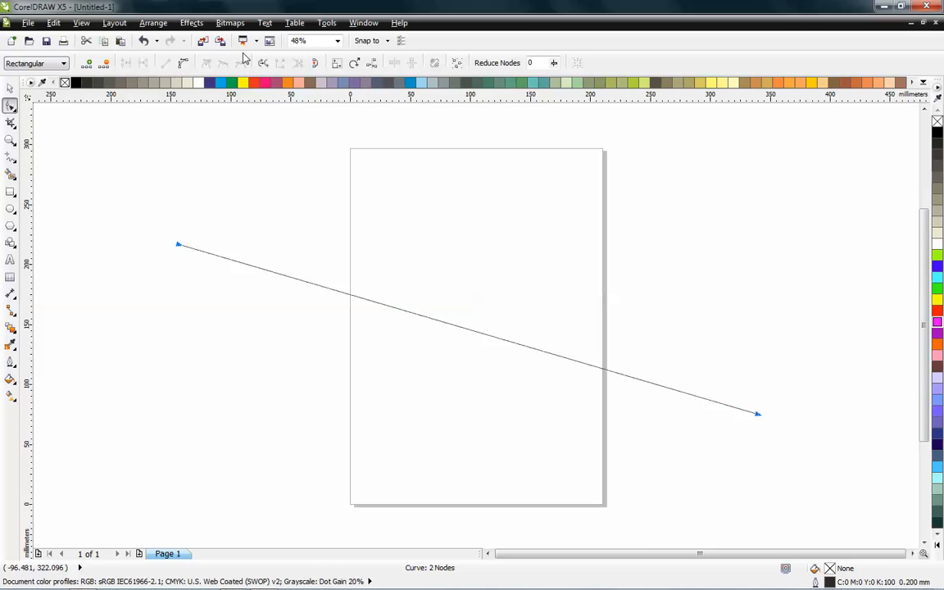
{"action": "left_click", "coordinate": [185, 67]}
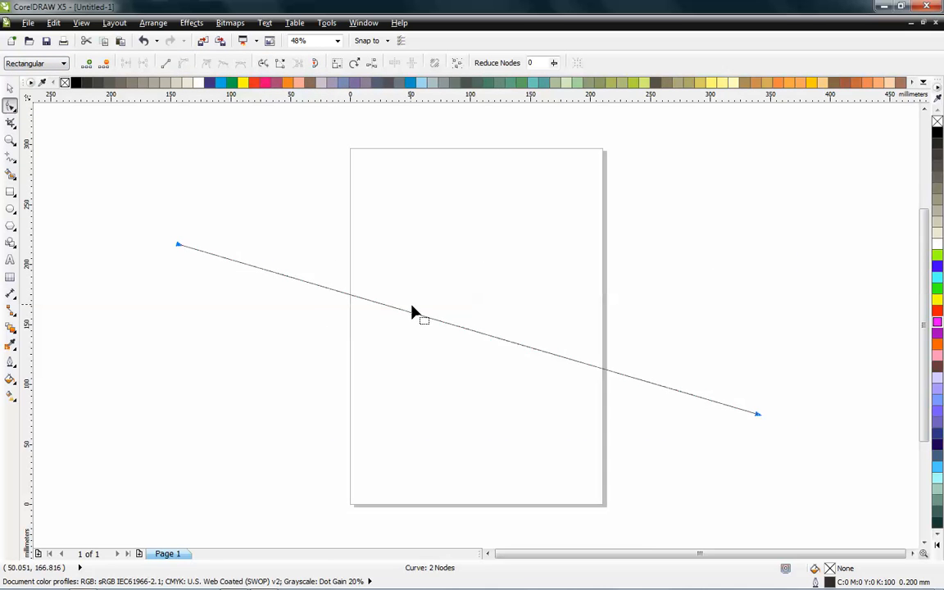
- Try bending the segment down into a wide U shape and adjusting its right end, and undo both changes
{"action": "left_click_drag", "start_coordinate": [424, 319], "coordinate": [212, 424]}
{"action": "left_click", "coordinate": [284, 406]}
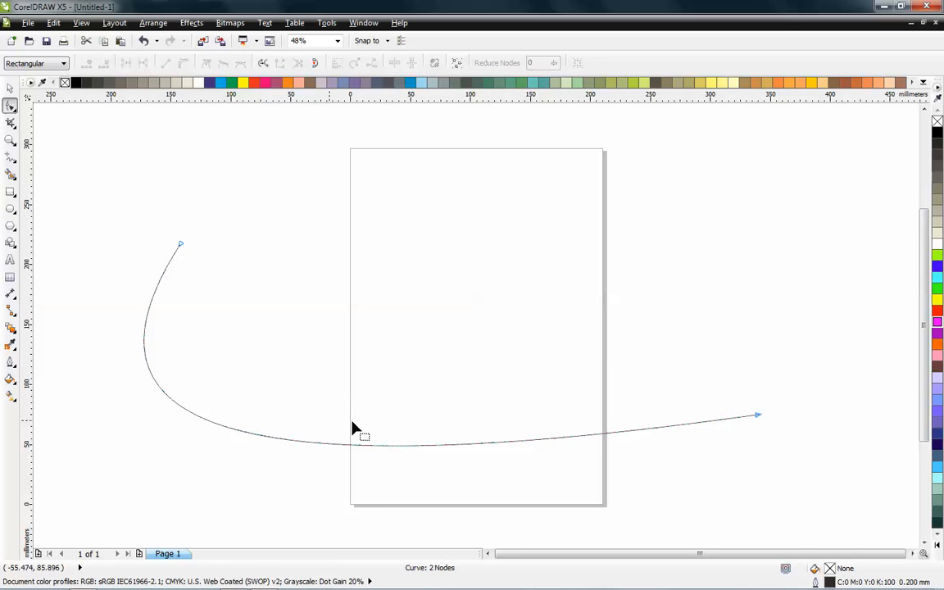
{"action": "left_click_drag", "start_coordinate": [758, 415], "coordinate": [789, 293]}
{"action": "left_click", "coordinate": [368, 295]}
{"action": "key", "text": "ctrl+z"}
{"action": "key", "text": "ctrl+z"}
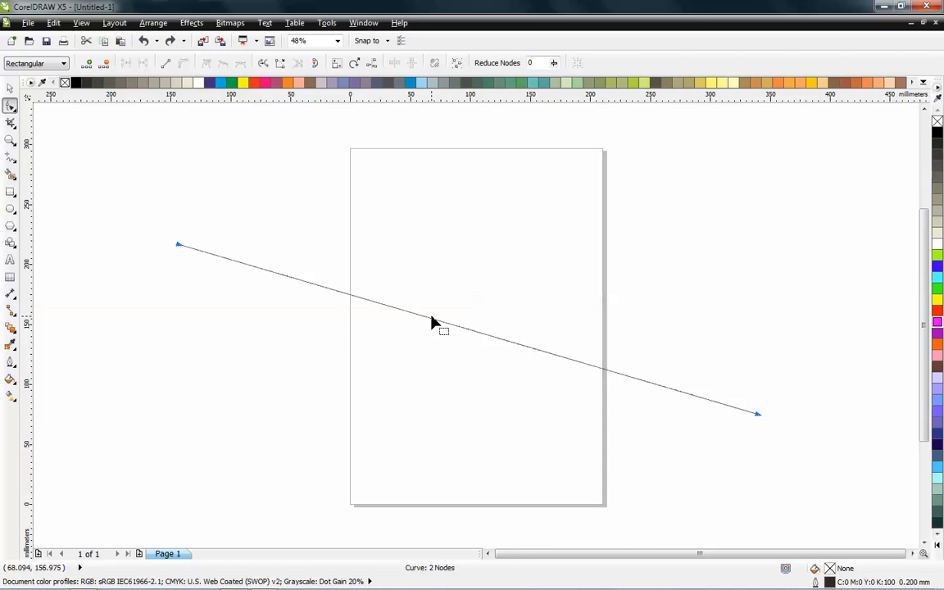
- Convert the segment to a line and back to a curve, and add four nodes along its length
{"action": "left_click", "coordinate": [166, 65]}
{"action": "left_click", "coordinate": [182, 64]}
{"action": "double_click", "coordinate": [283, 275]}
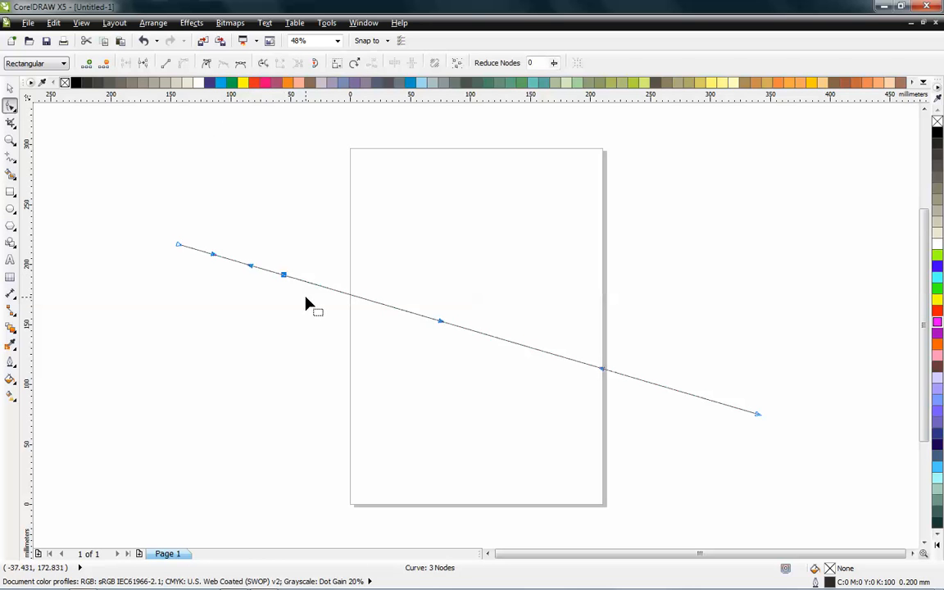
{"action": "double_click", "coordinate": [498, 339]}
{"action": "double_click", "coordinate": [638, 380]}
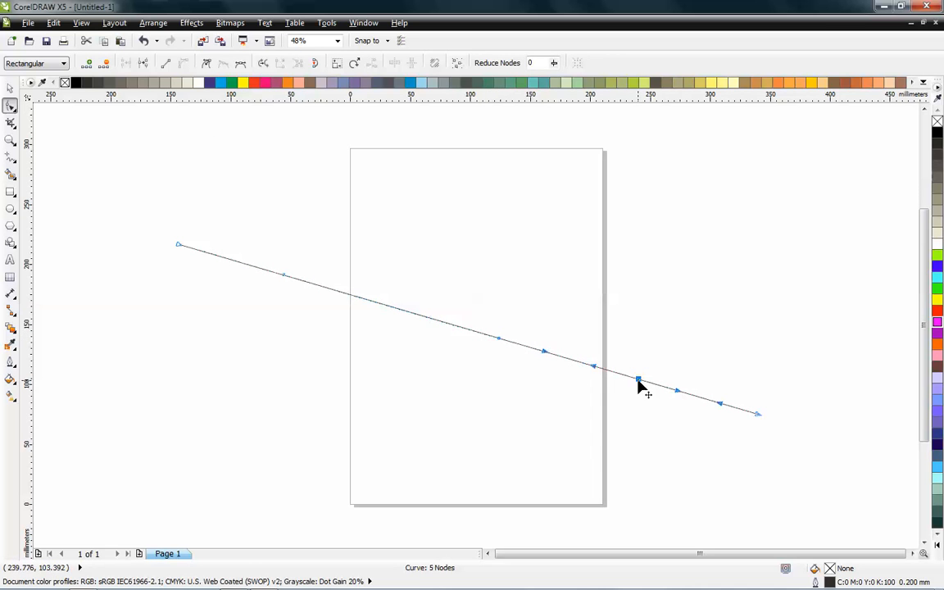
{"action": "double_click", "coordinate": [394, 311]}
{"action": "left_click", "coordinate": [436, 394]}
- Move the four added nodes alternately up and down to shape the line into a wave
{"action": "left_click_drag", "start_coordinate": [395, 311], "coordinate": [357, 367]}
{"action": "left_click_drag", "start_coordinate": [284, 275], "coordinate": [250, 210]}
{"action": "left_click", "coordinate": [497, 339]}
{"action": "left_click_drag", "start_coordinate": [496, 338], "coordinate": [463, 263]}
{"action": "left_click_drag", "start_coordinate": [638, 379], "coordinate": [493, 429]}
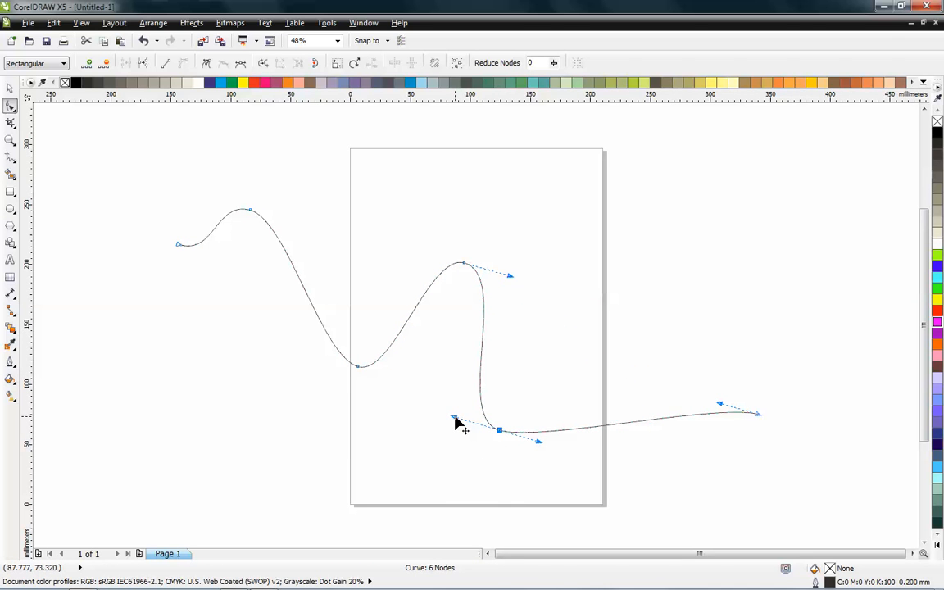
- Reshape the wave's last three bends with their node control handles, and delete the curve
{"action": "left_click_drag", "start_coordinate": [455, 419], "coordinate": [622, 483]}
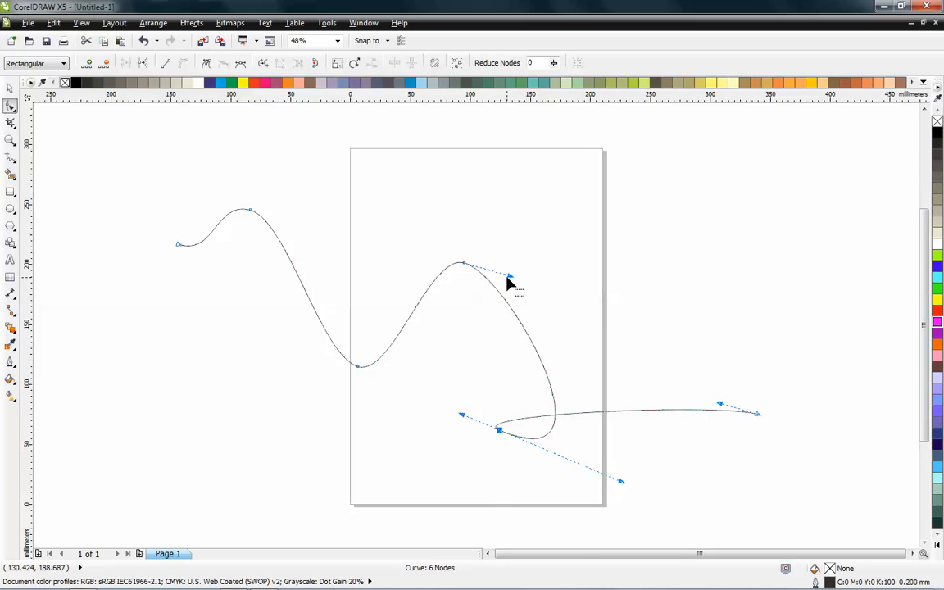
{"action": "left_click_drag", "start_coordinate": [511, 279], "coordinate": [453, 216]}
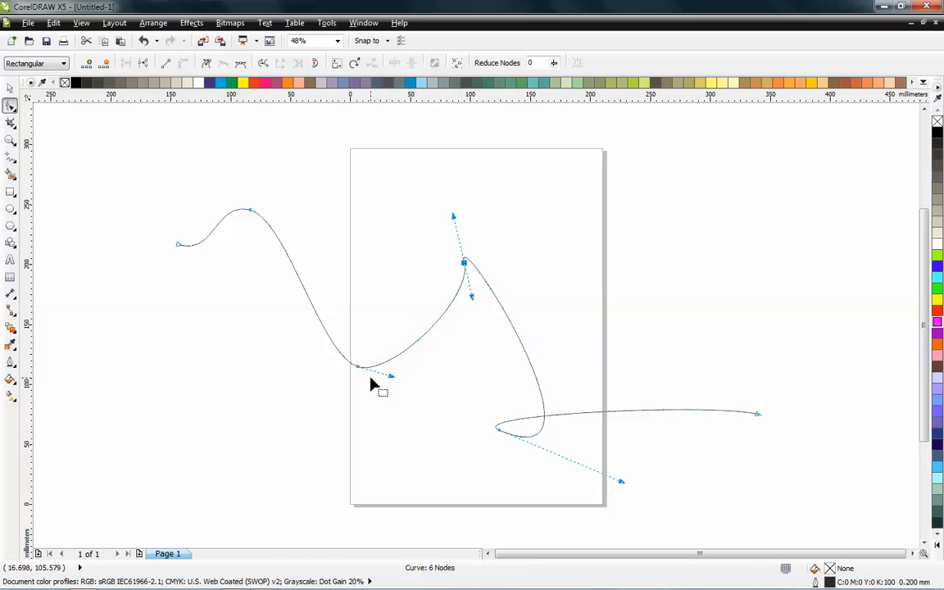
{"action": "left_click_drag", "start_coordinate": [394, 380], "coordinate": [364, 439]}
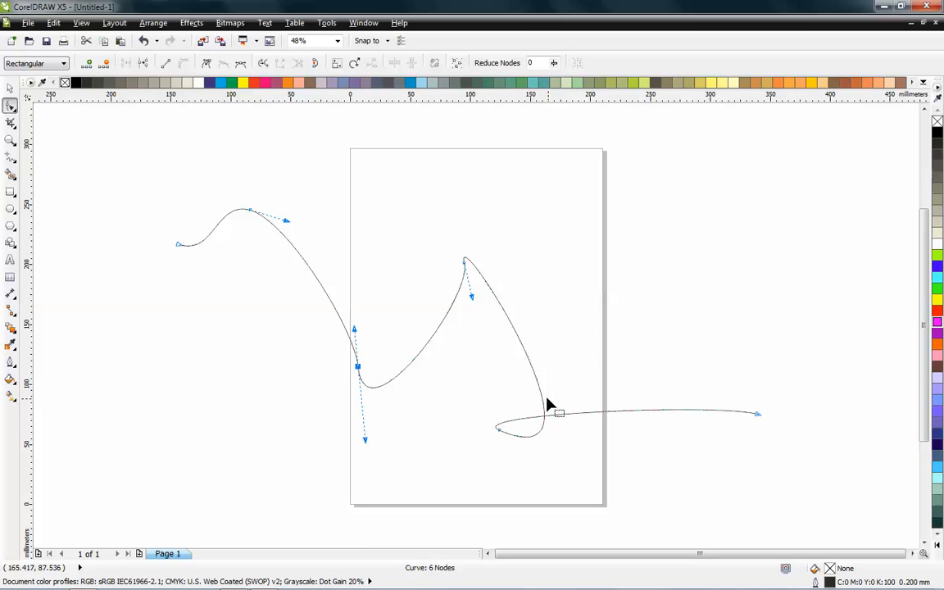
{"action": "key", "text": "space"}
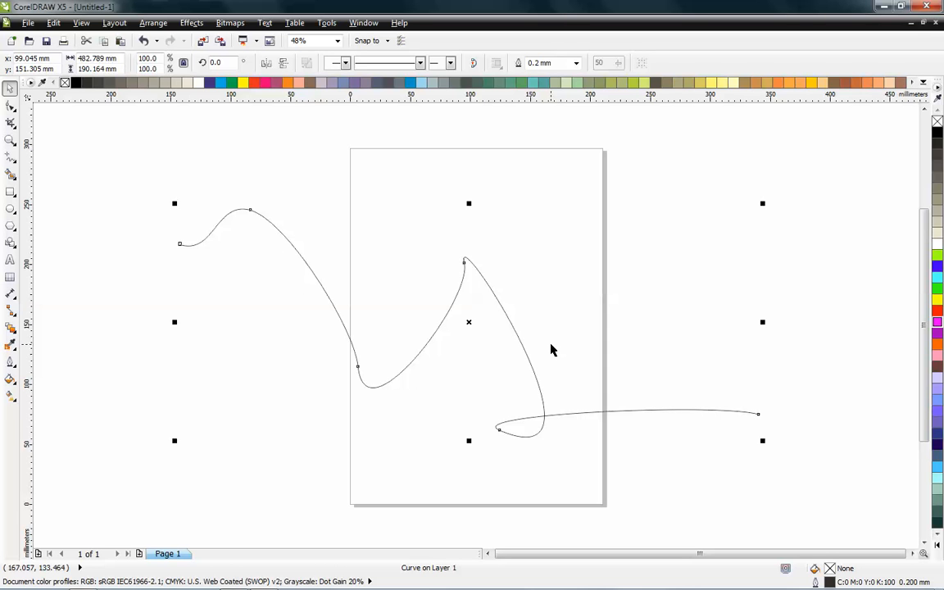
{"action": "key", "text": "Delete"}
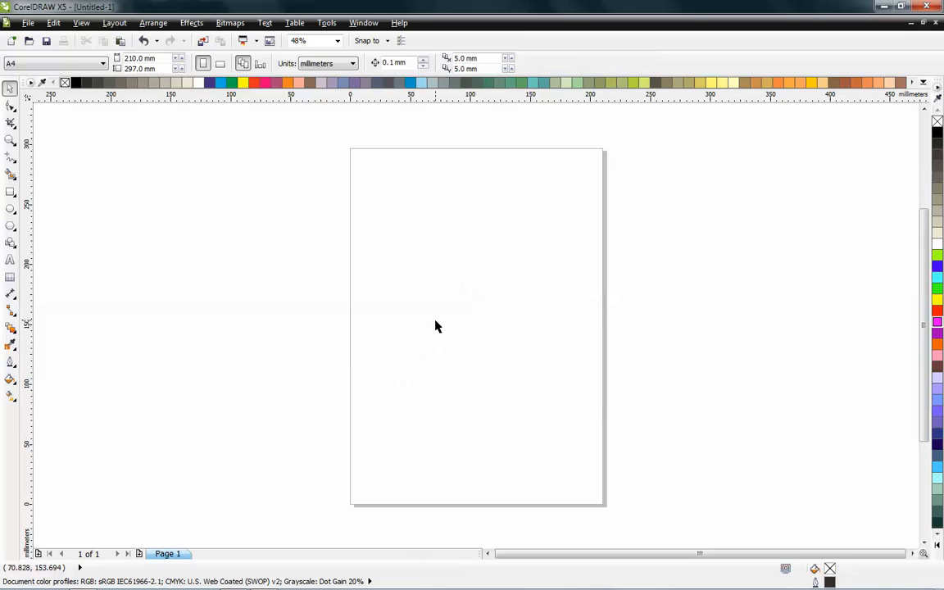
- Draw a freehand Z-shaped curve about 418 by 191 mm across the page, and delete it
{"action": "key", "text": "F5"}
{"action": "mouse_move", "coordinate": [296, 212]}
{"action": "left_mouse_down"}
{"action": "mouse_move", "coordinate": [631, 231]}
{"action": "mouse_move", "coordinate": [248, 420]}
{"action": "mouse_move", "coordinate": [671, 443]}
{"action": "left_mouse_up"}
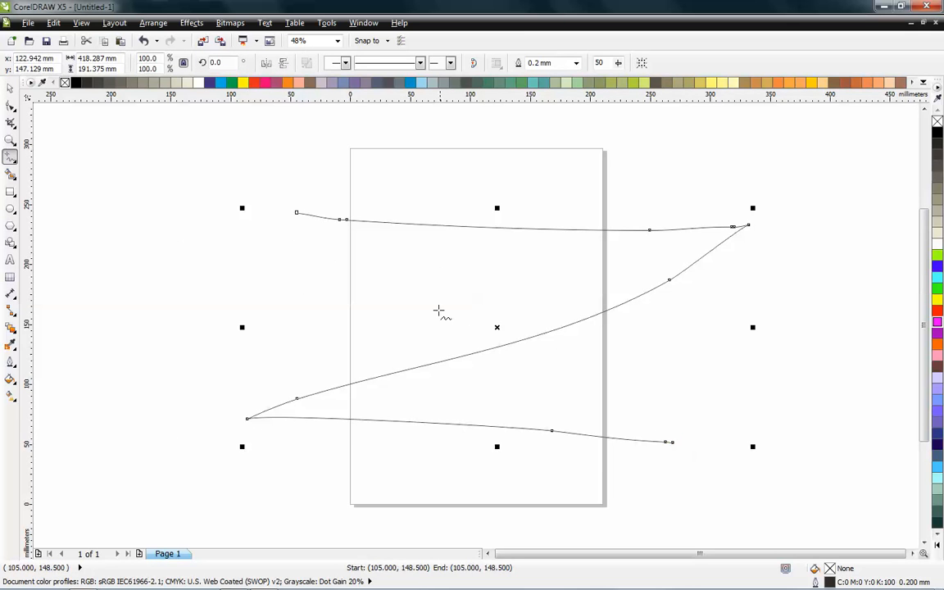
{"action": "key", "text": "space"}
{"action": "key", "text": "Delete"}
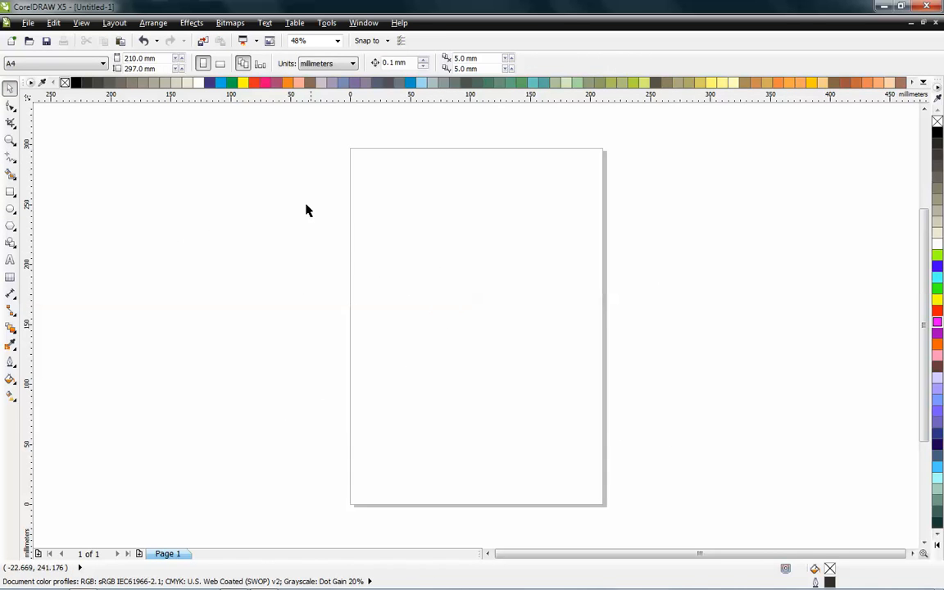
- Draw an open Z-shaped outline of connected straight segments, about 510 by 254 mm, with the Freehand tool
{"action": "key", "text": "space"}
{"action": "left_click", "coordinate": [227, 166]}
{"action": "left_click", "coordinate": [779, 185]}
{"action": "left_click", "coordinate": [778, 185]}
{"action": "left_click", "coordinate": [490, 376]}
{"action": "left_click", "coordinate": [718, 463]}
{"action": "left_click", "coordinate": [165, 471]}
{"action": "left_click", "coordinate": [557, 231]}
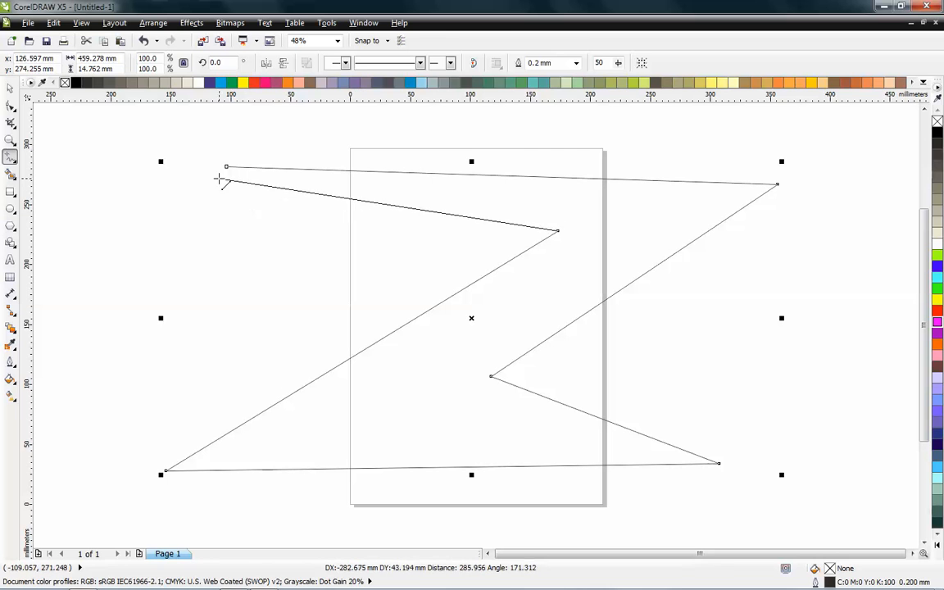
- Close the Z outline and try grey and near-black fills on it, and undo the fills and the closing segment
{"action": "left_click", "coordinate": [227, 167]}
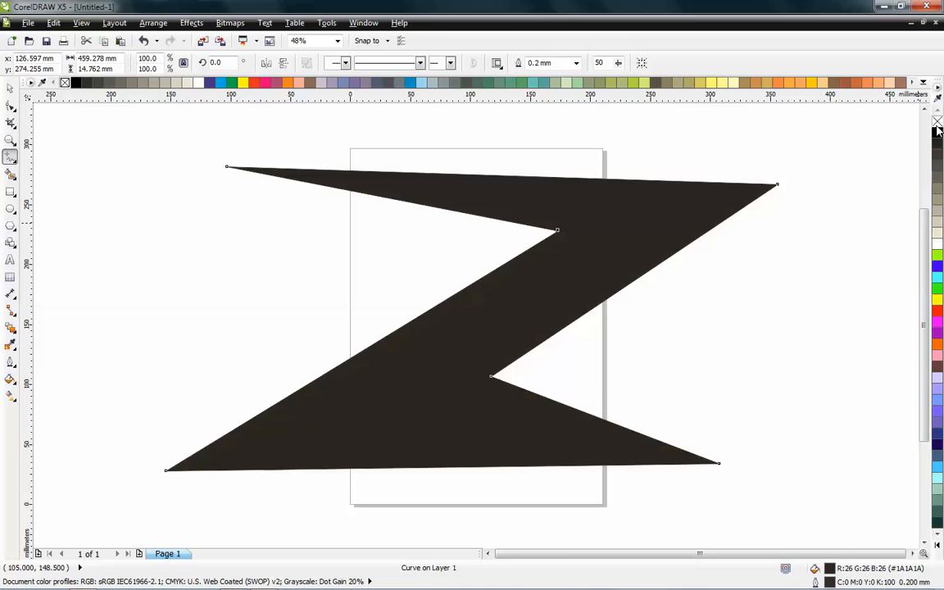
{"action": "key", "text": "ctrl+z"}
{"action": "key", "text": "ctrl+z"}
{"action": "key", "text": "ctrl+z"}
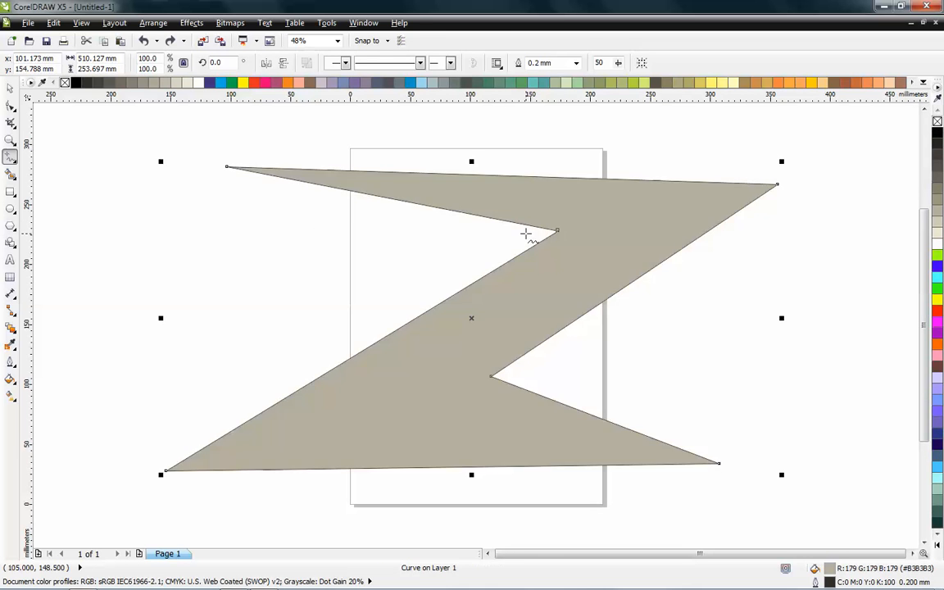
{"action": "key", "text": "ctrl+z"}
- Try grey and near-black fills on the open Z outline, and set its fill to blue (#0000FF)
{"action": "key", "text": "space"}
{"action": "left_click", "coordinate": [938, 211]}
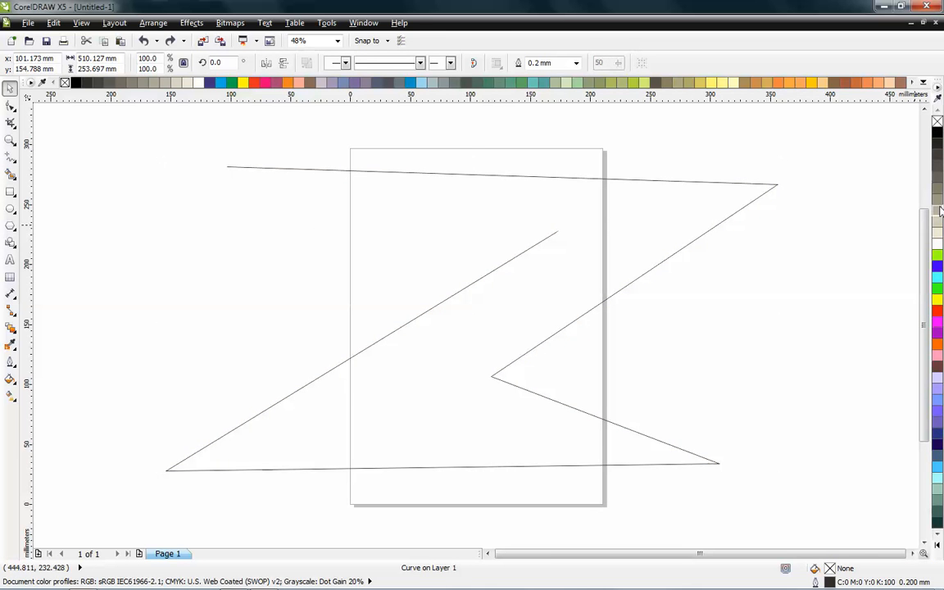
{"action": "left_click", "coordinate": [937, 138]}
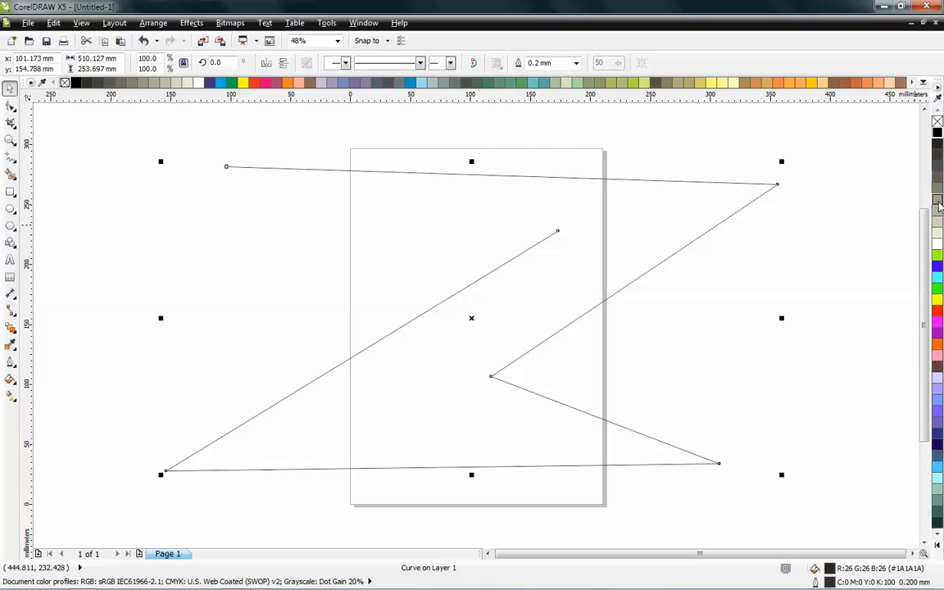
{"action": "left_click", "coordinate": [938, 266]}
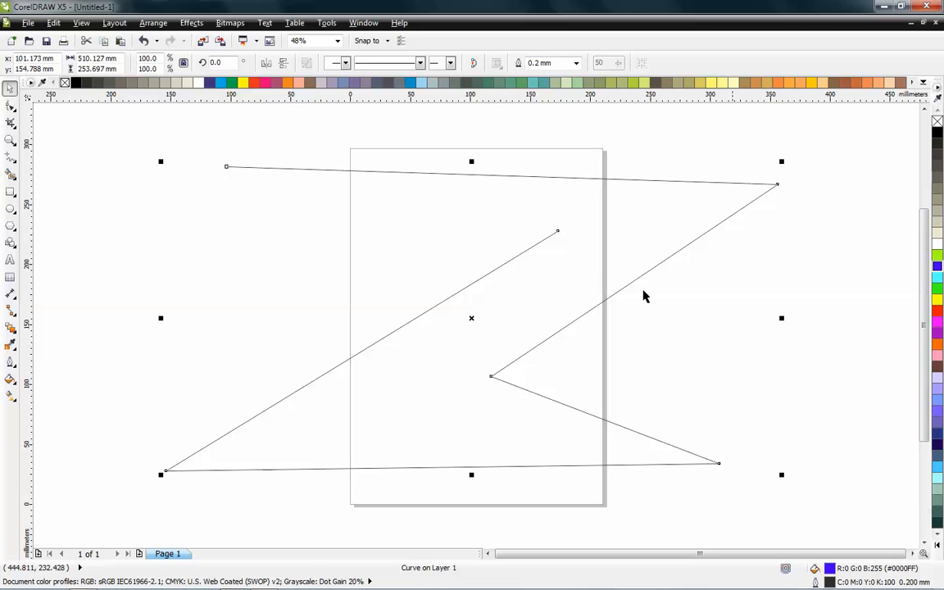
- Close the Z outline by joining its inner end node to the upper-left start node with a straight segment
{"action": "key", "text": "F10"}
{"action": "key", "text": "space"}
{"action": "key", "text": "F5"}
{"action": "left_click", "coordinate": [558, 230]}
{"action": "left_click", "coordinate": [228, 167]}
{"action": "key", "text": "space"}
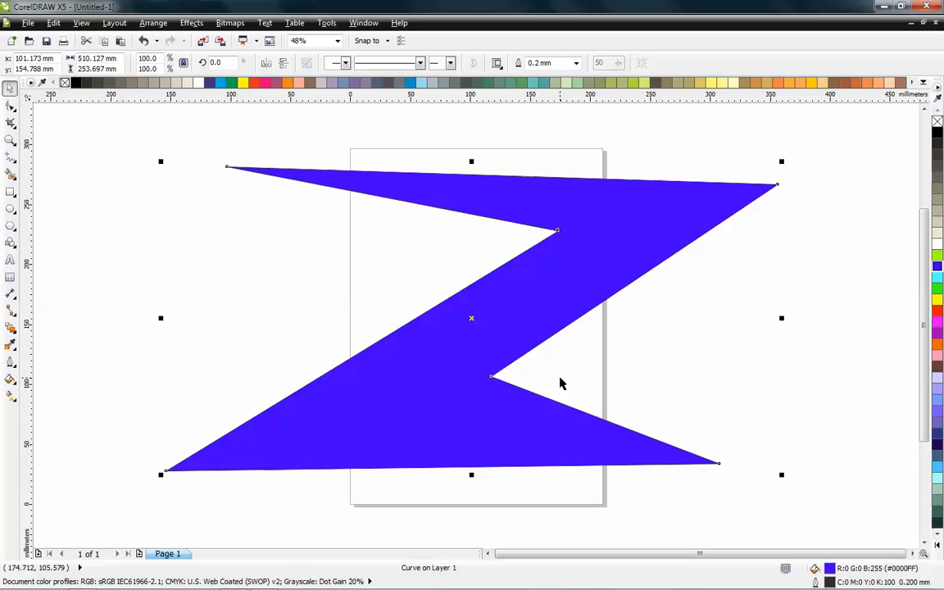
{"action": "key", "text": "alt+Tab"}
{"action": "left_click", "coordinate": [823, 580]}
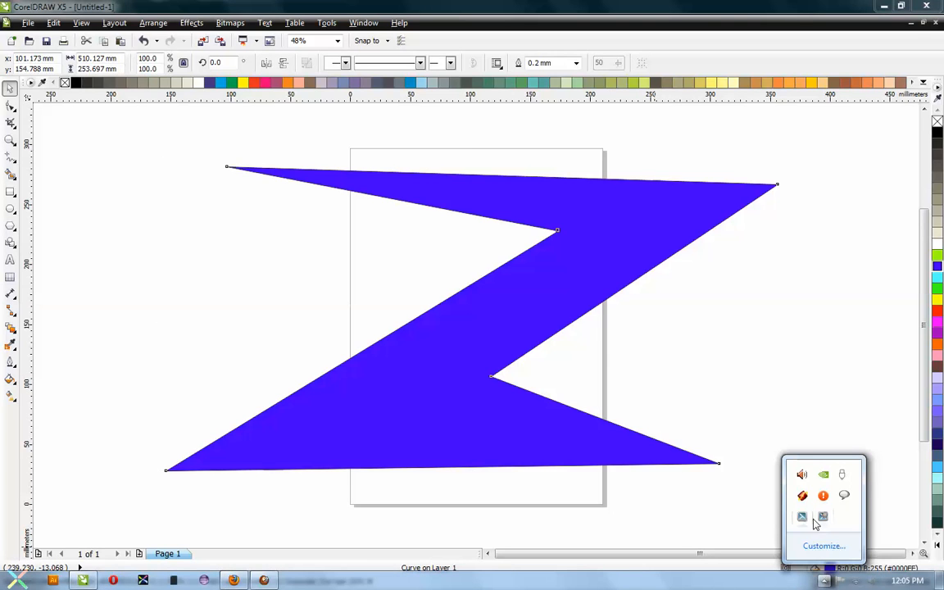